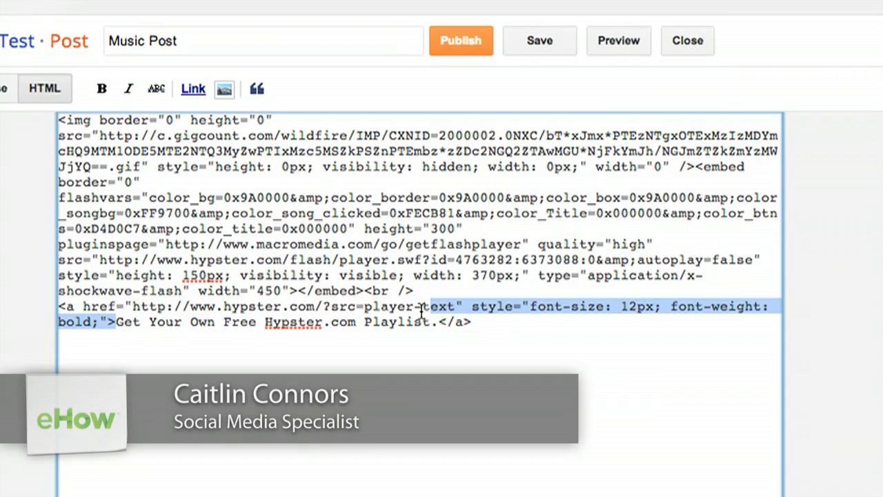
Step: Delete the selected 'Get Your Own Free Hypster.com Playlist' promo link text from the post HTML
key("BackSpace")
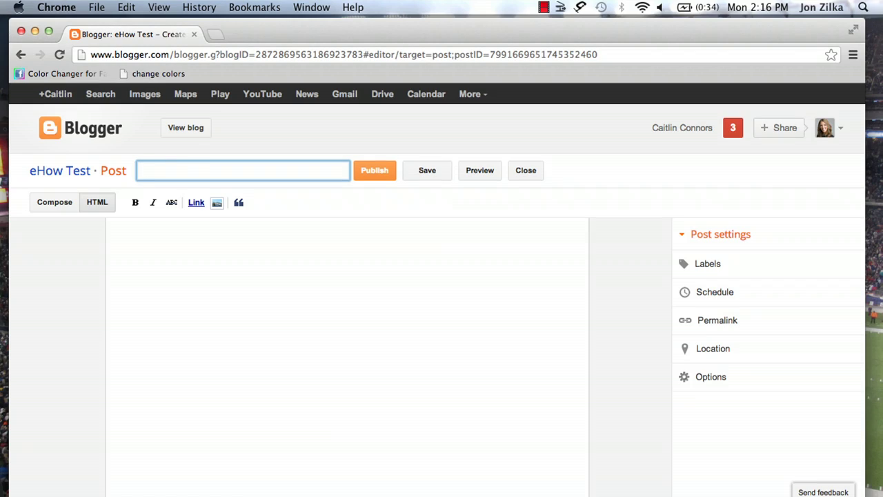
left_click(49, 204)
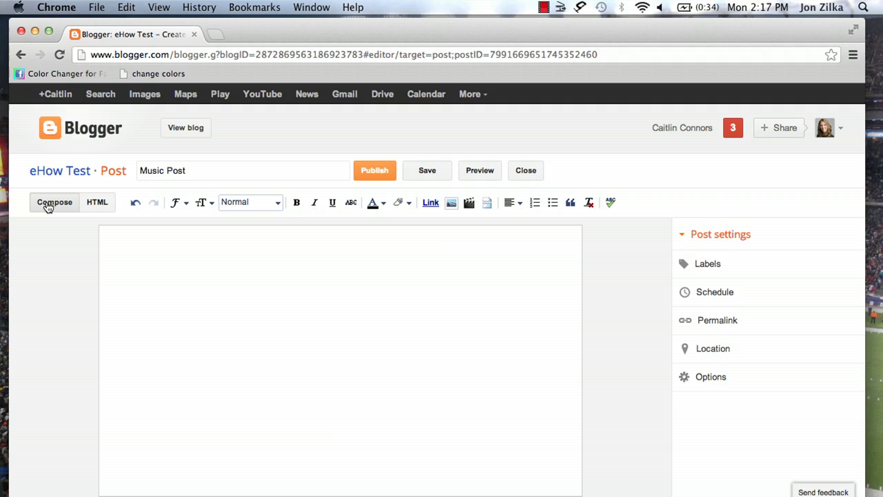
left_click(112, 207)
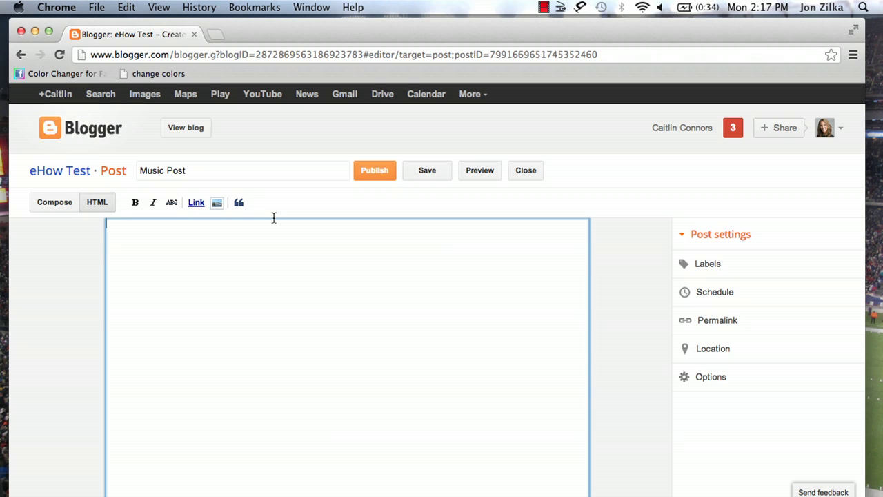
Step: Load hypster.com in a new browser tab and look over its home page
key("super+t")
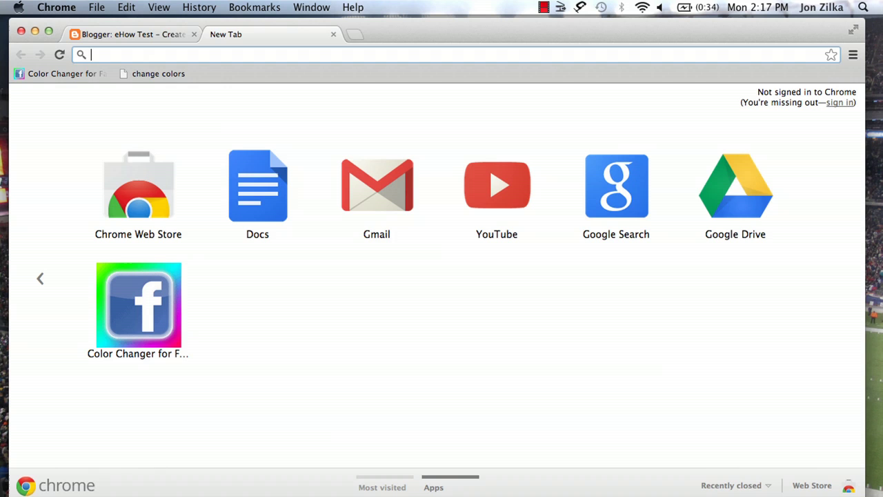
type("hypster.com")
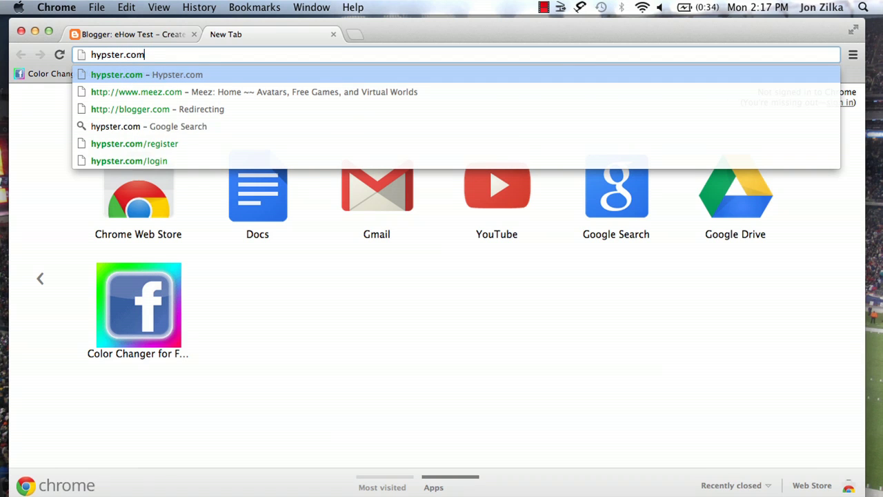
key("Return")
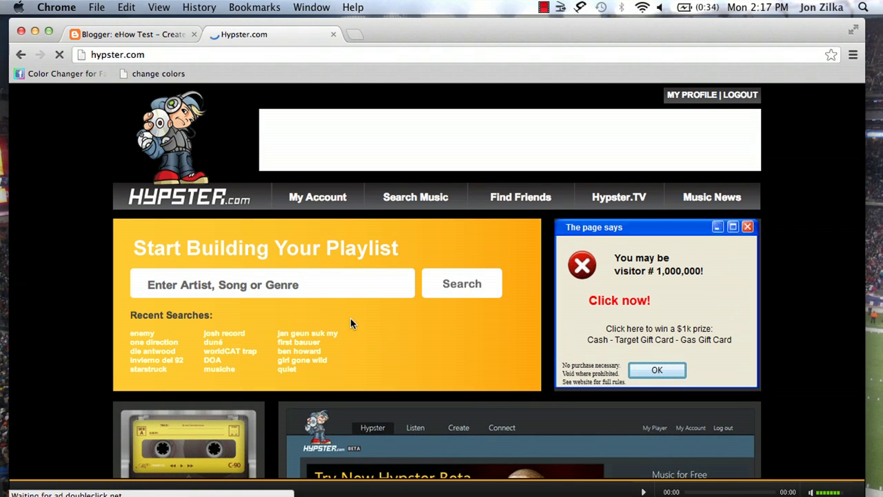
scroll(350, 323, "down", 6)
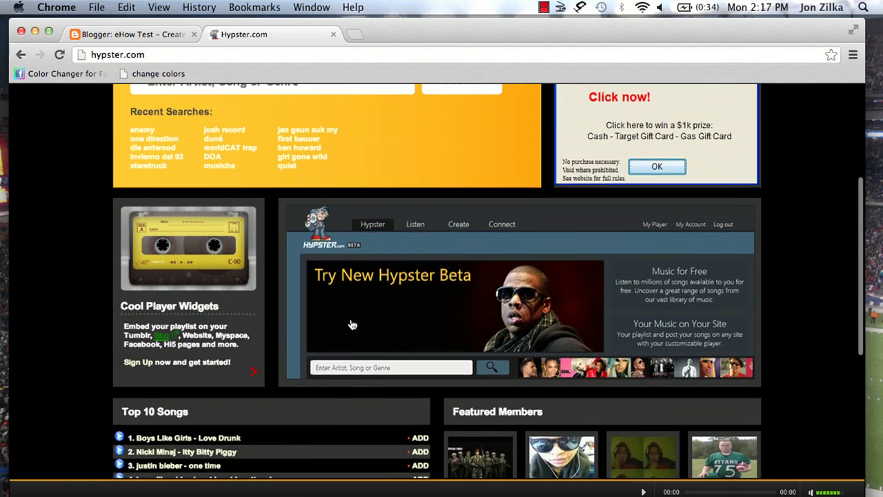
scroll(350, 321, "down", 3)
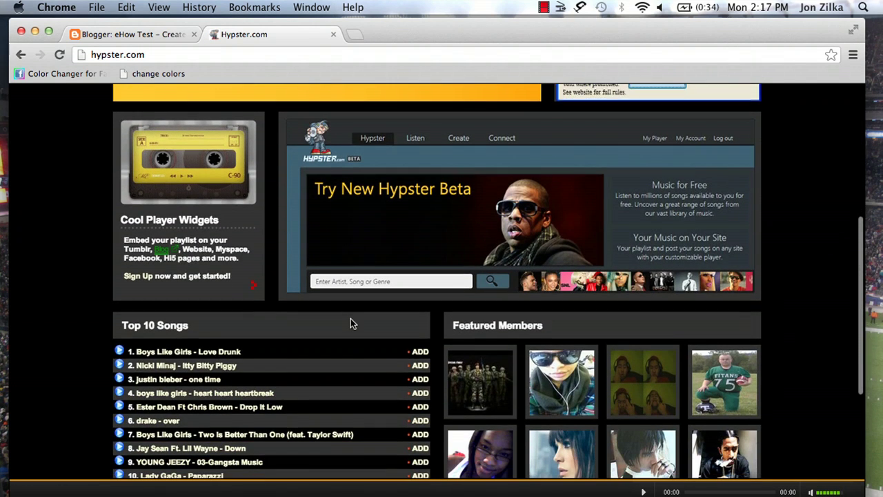
right_click(232, 184)
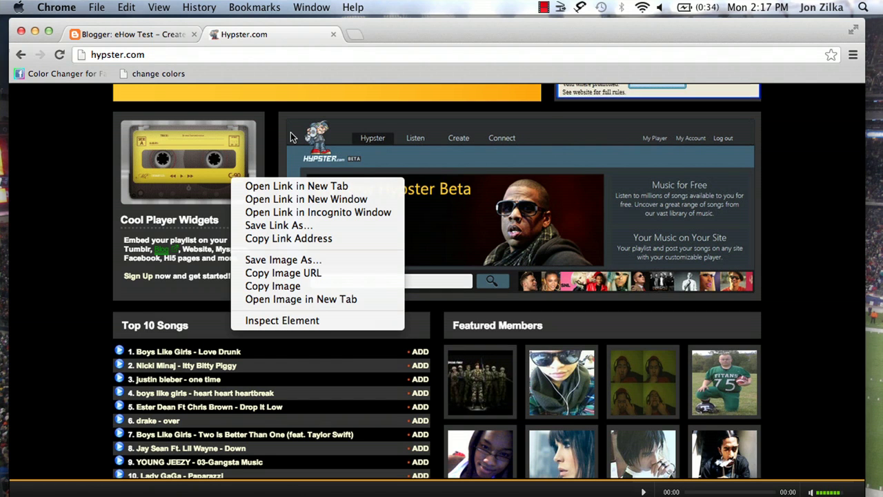
left_click(106, 165)
scroll(106, 165, "down", 5)
scroll(107, 168, "up", 12)
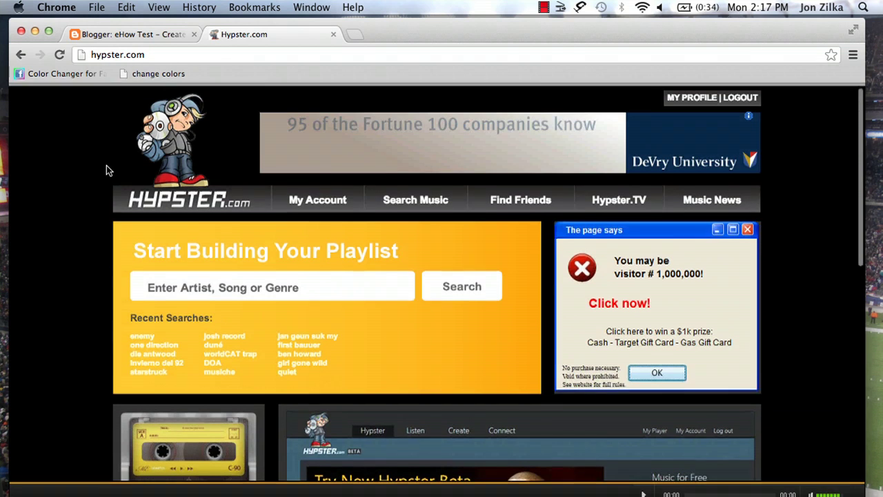
Step: Search Hypster for 'Rihanna' and scroll through the results
left_click(223, 286)
type("Rihan")
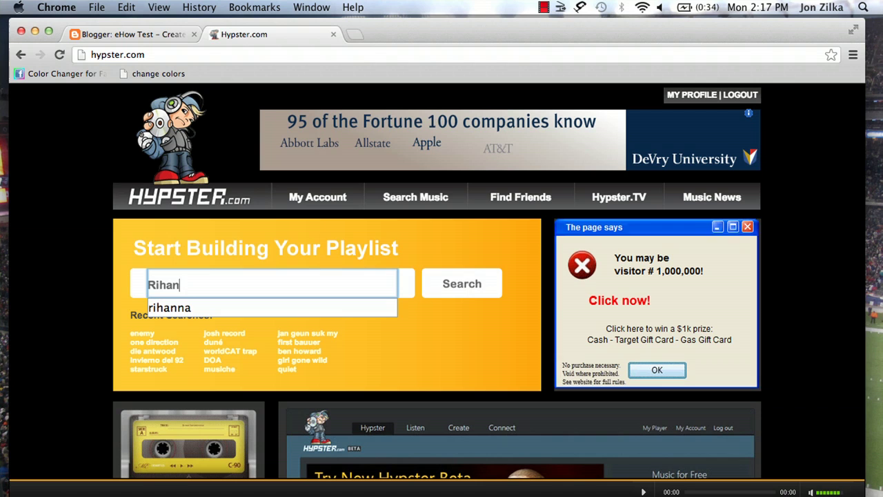
type("na")
key("Return")
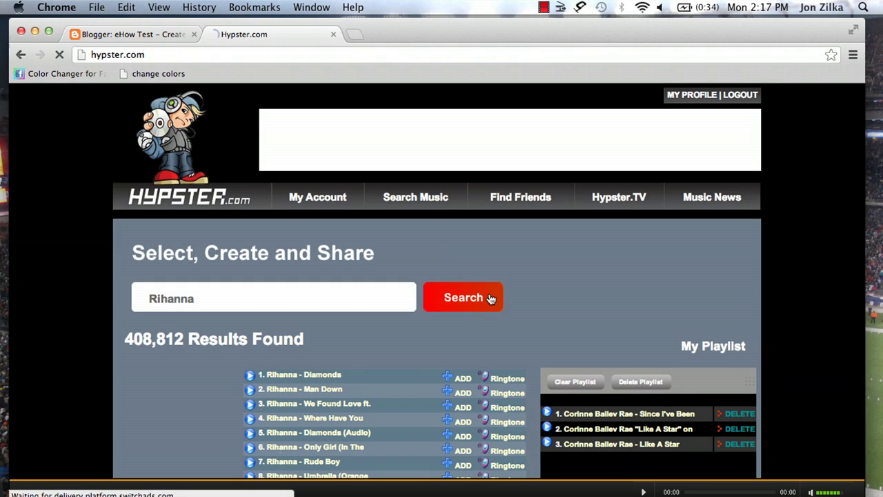
left_click(489, 298)
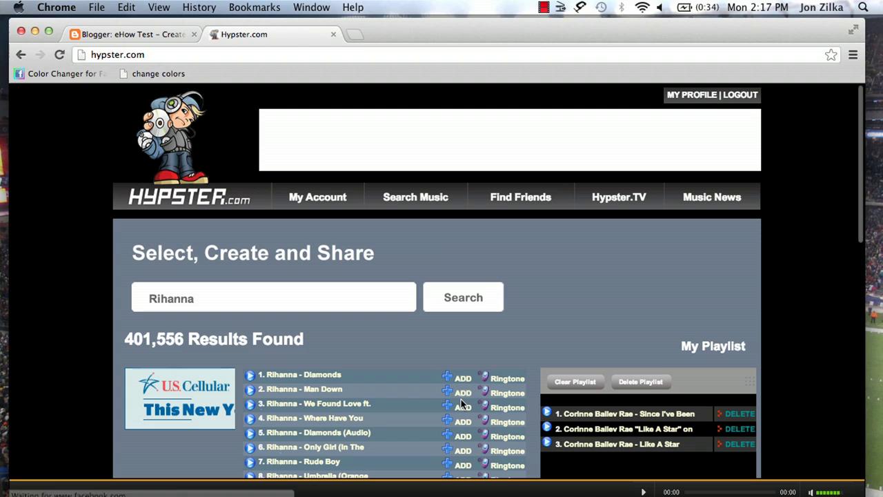
scroll(561, 329, "down", 2)
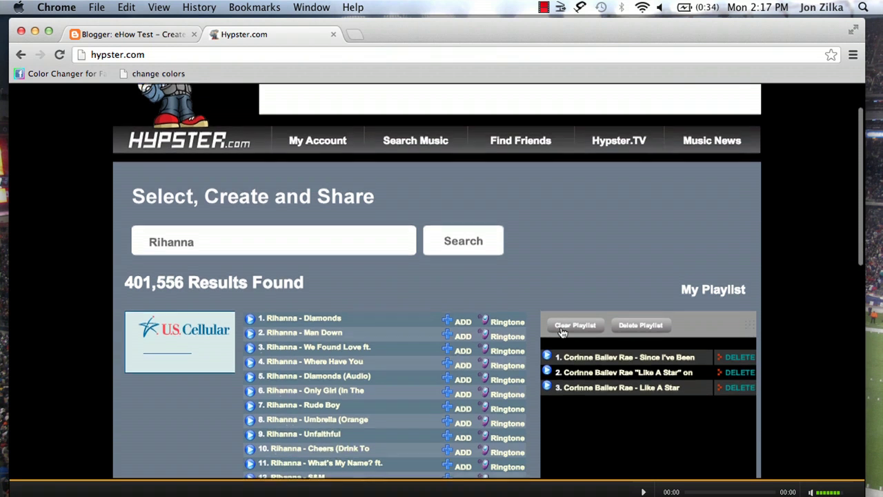
scroll(563, 333, "down", 1)
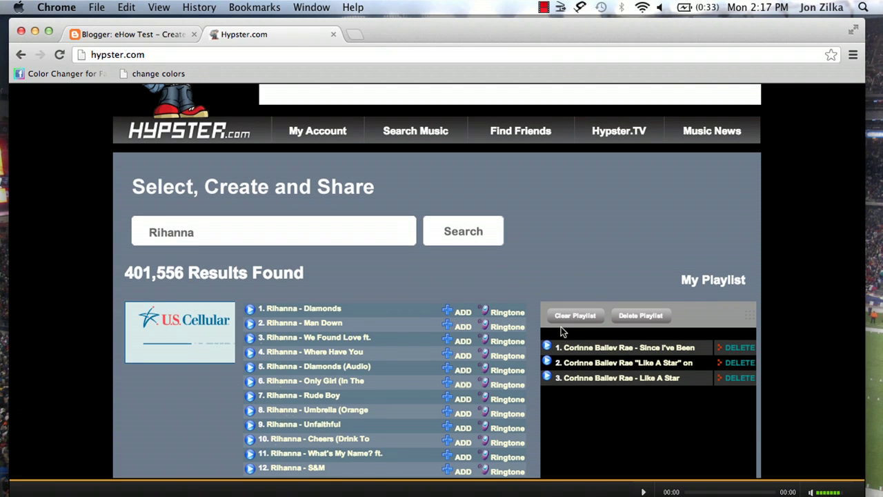
scroll(561, 331, "down", 10)
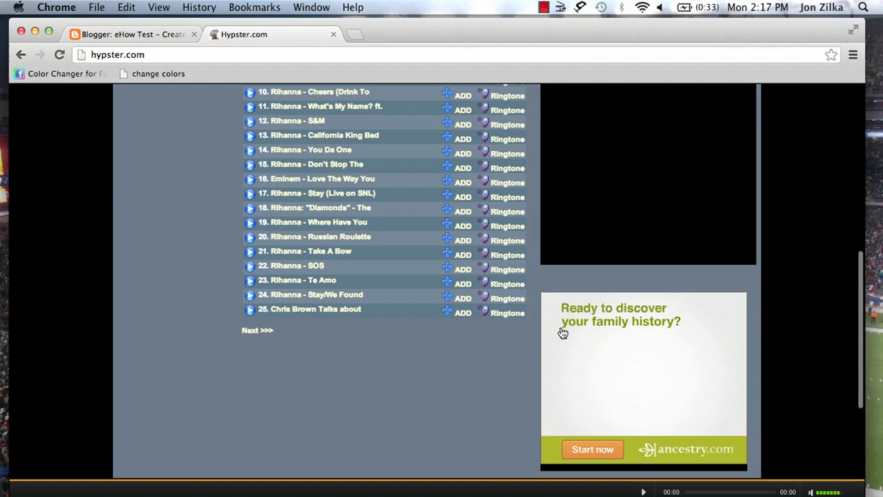
scroll(561, 332, "up", 12)
Step: From the Hypster account page, choose the Classic Player widget for embedding
left_click(318, 198)
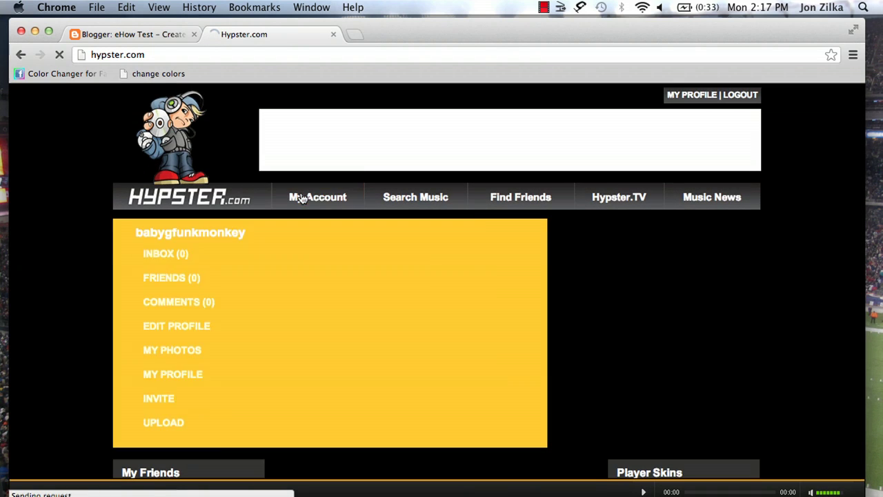
scroll(598, 291, "down", 5)
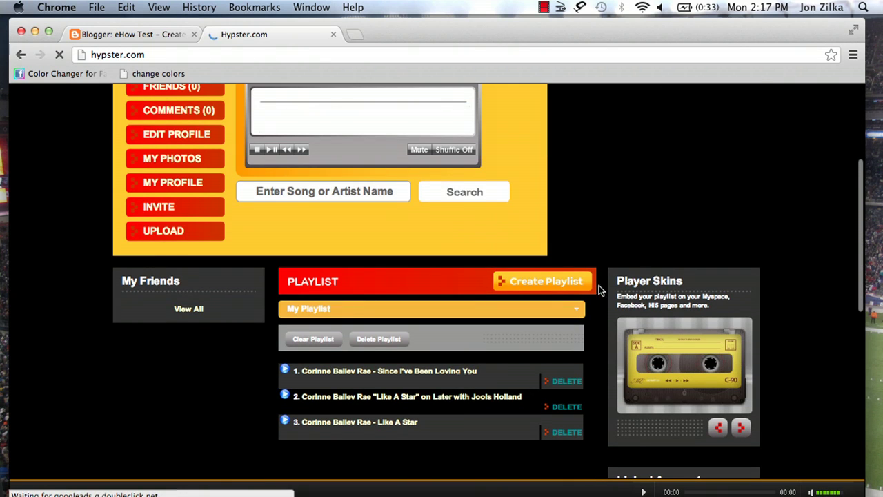
left_click(672, 343)
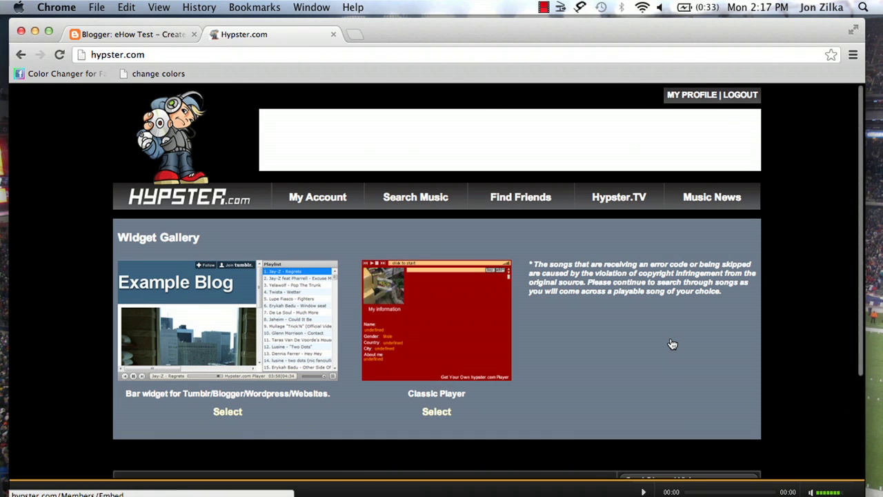
left_click(436, 412)
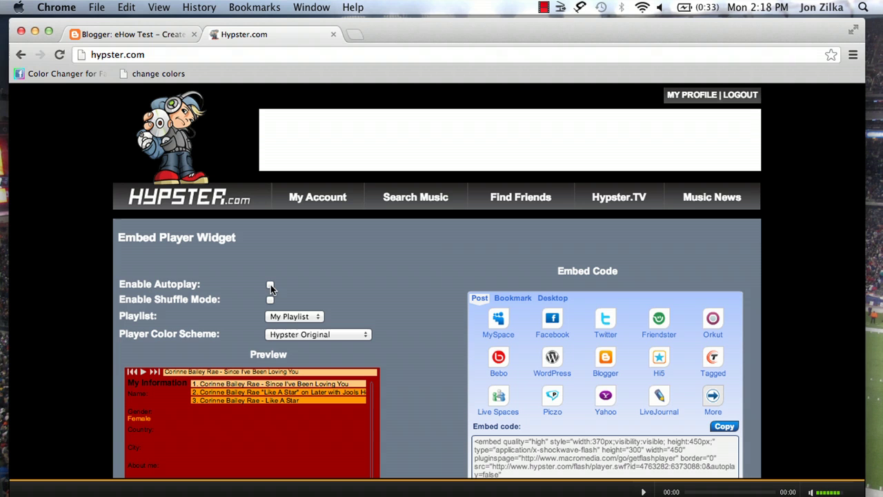
Step: Keep My Playlist as the player's playlist, copy its embed code, and return to Blogger
left_click(295, 318)
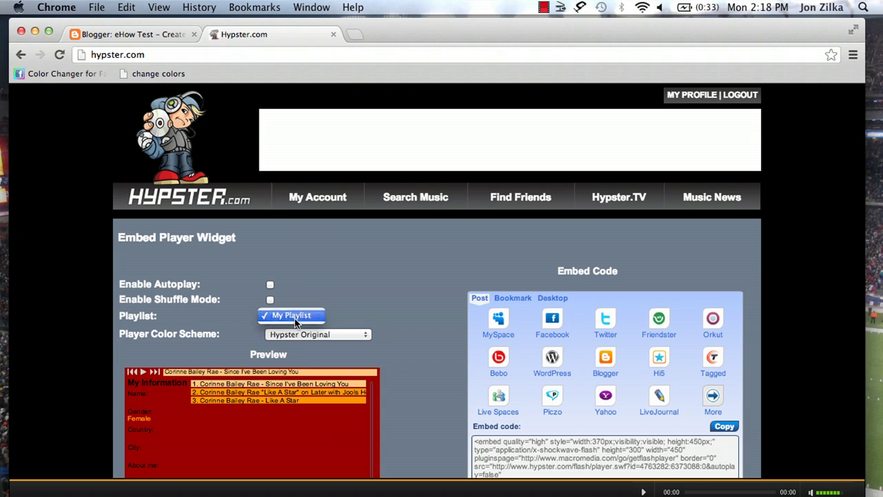
left_click(295, 318)
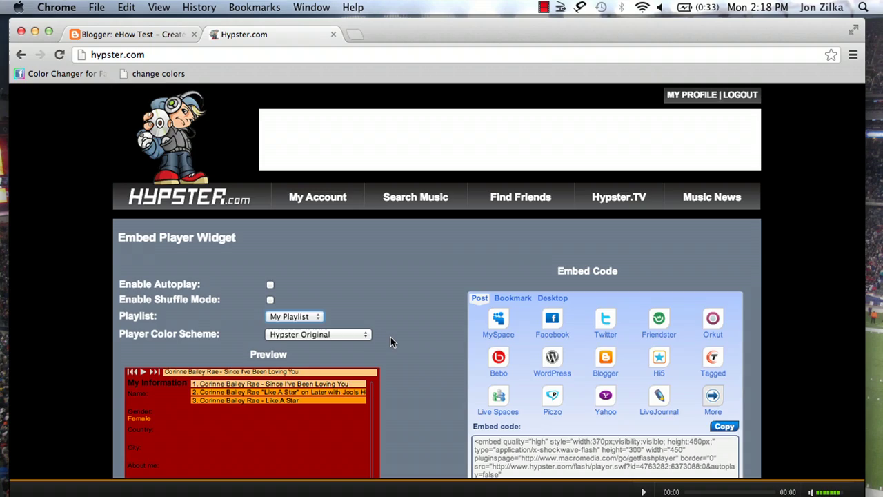
scroll(391, 337, "down", 3)
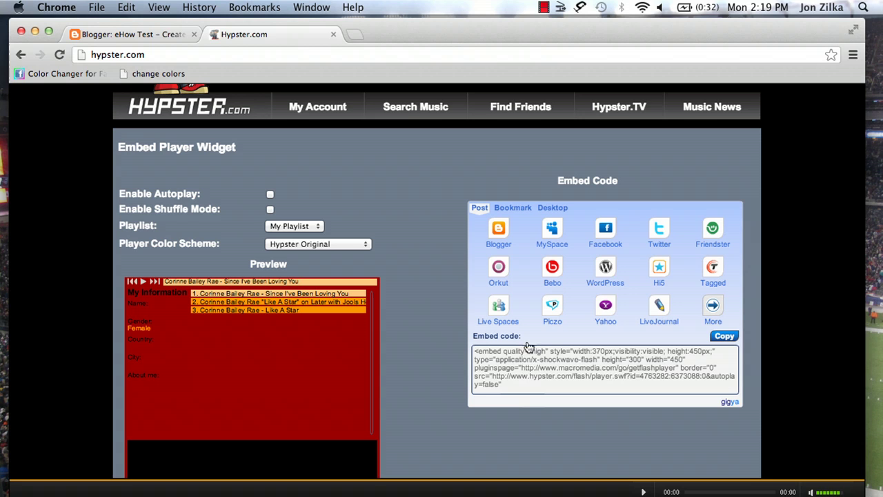
left_click(516, 381)
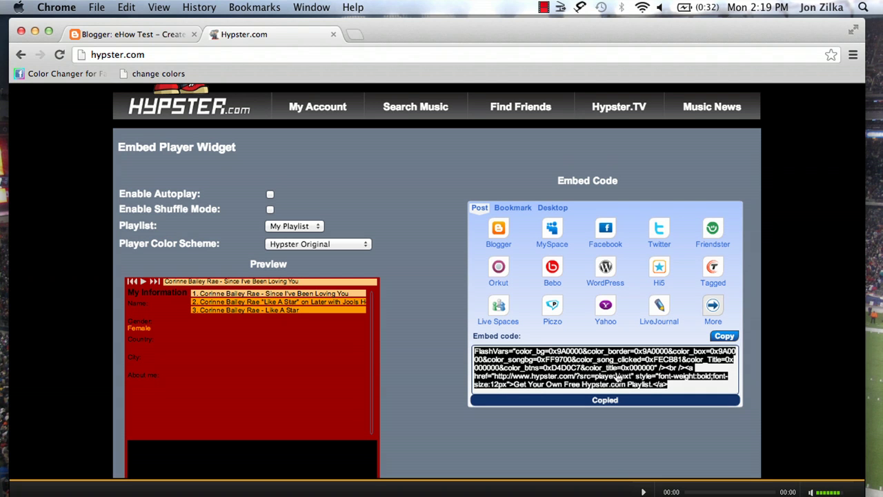
scroll(690, 382, "down", 2)
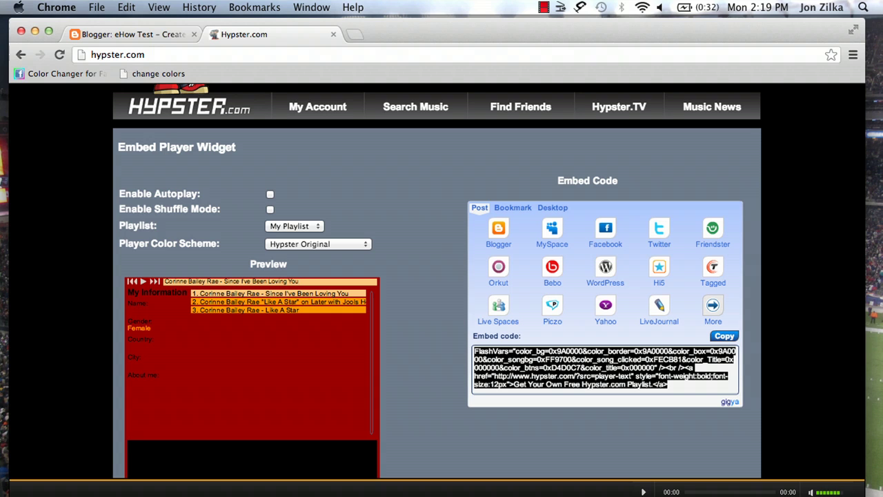
left_click(138, 39)
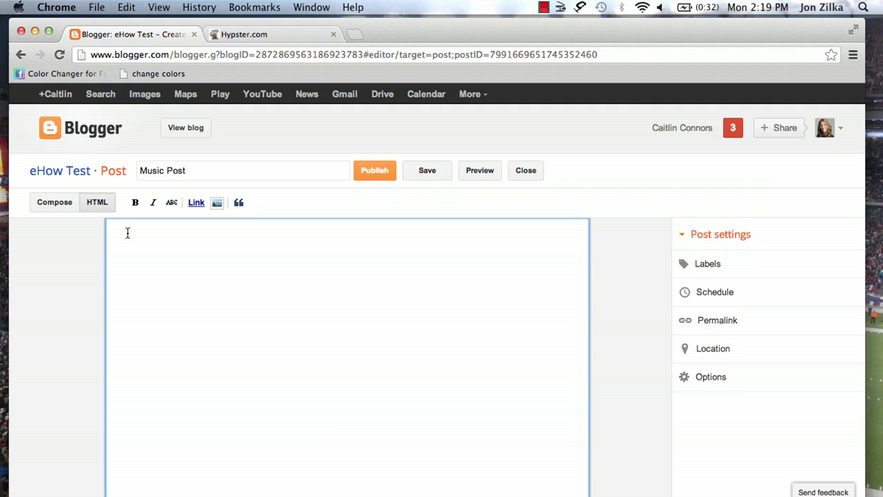
Step: Paste the Hypster embed code into Music Post and preview it, confirming the three-song player appears
key("super+v")
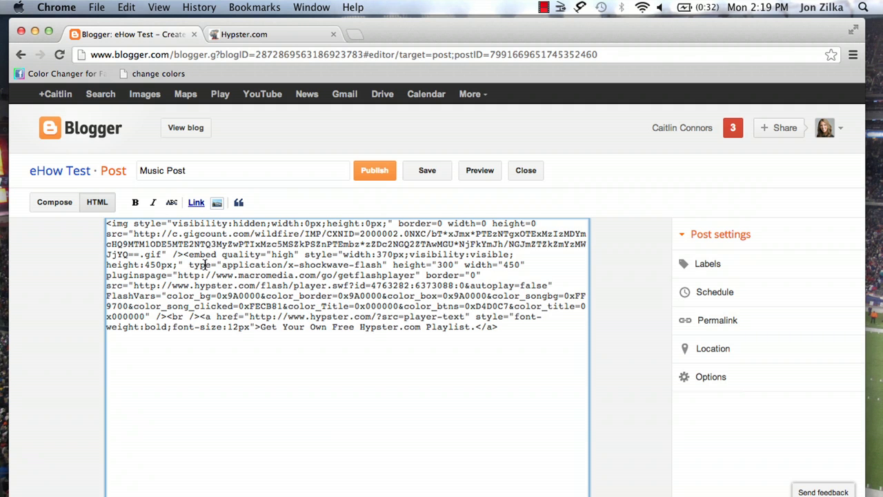
left_click(55, 202)
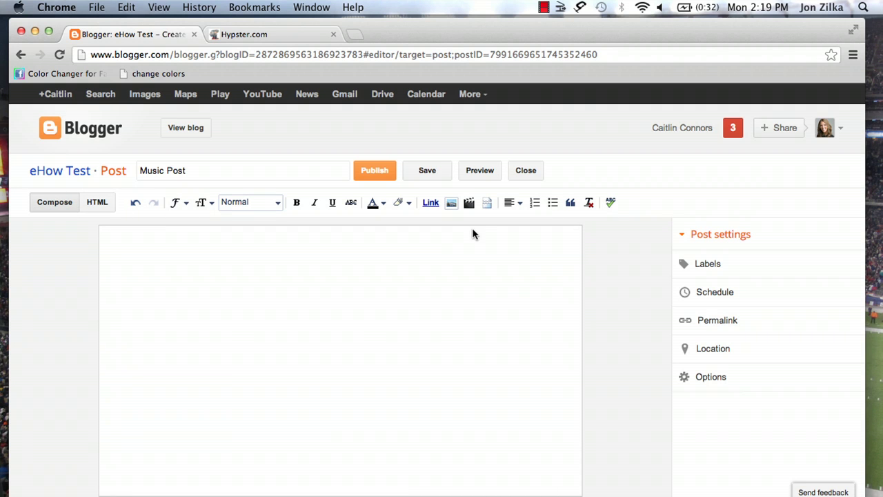
left_click(478, 171)
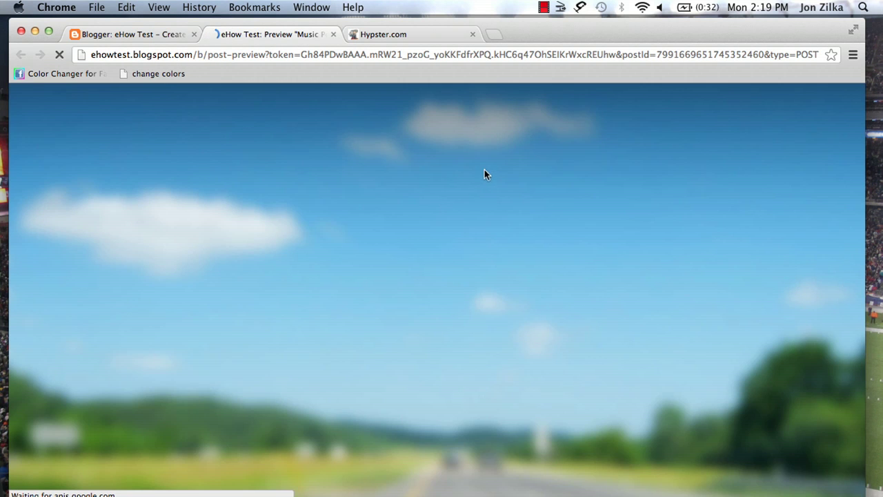
scroll(373, 277, "down", 2)
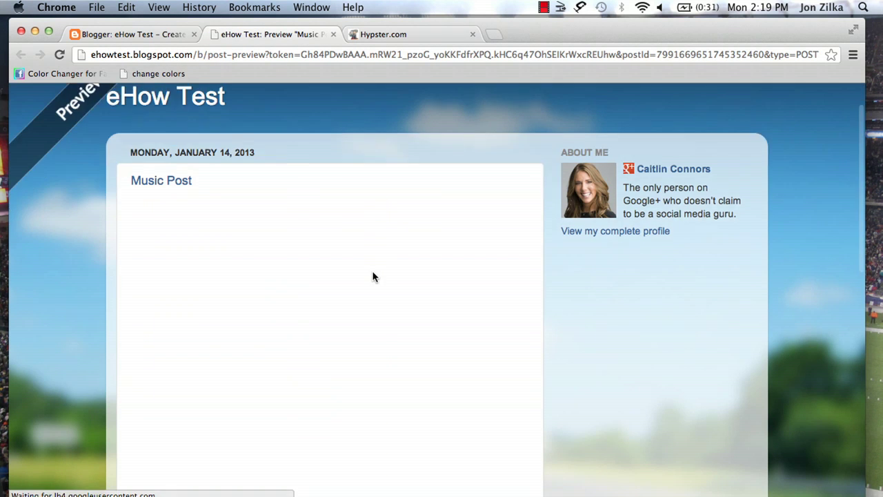
scroll(372, 277, "down", 5)
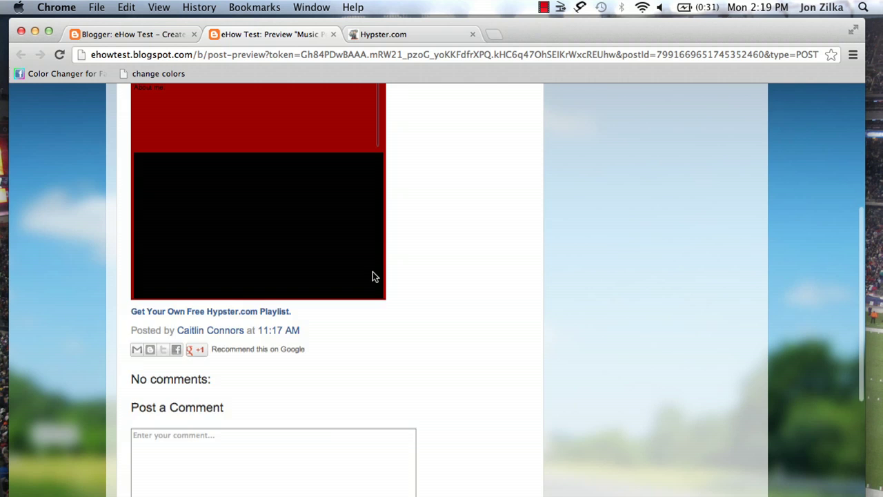
scroll(372, 277, "up", 5)
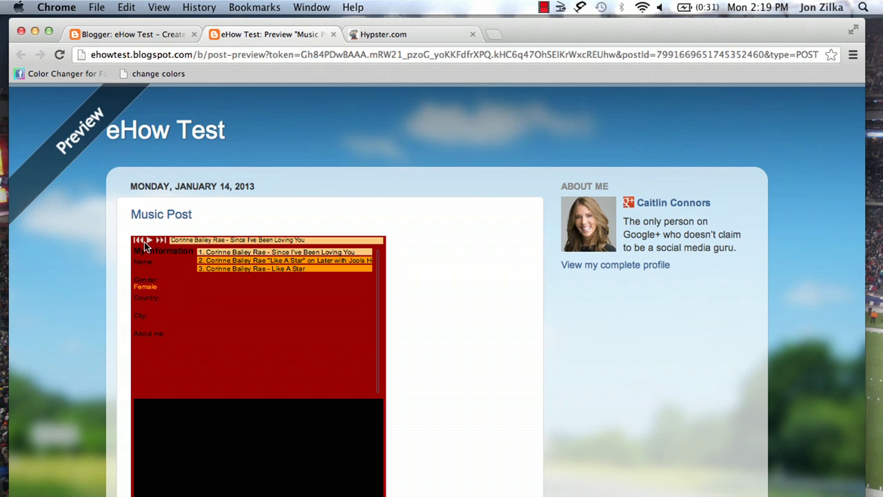
left_click(142, 38)
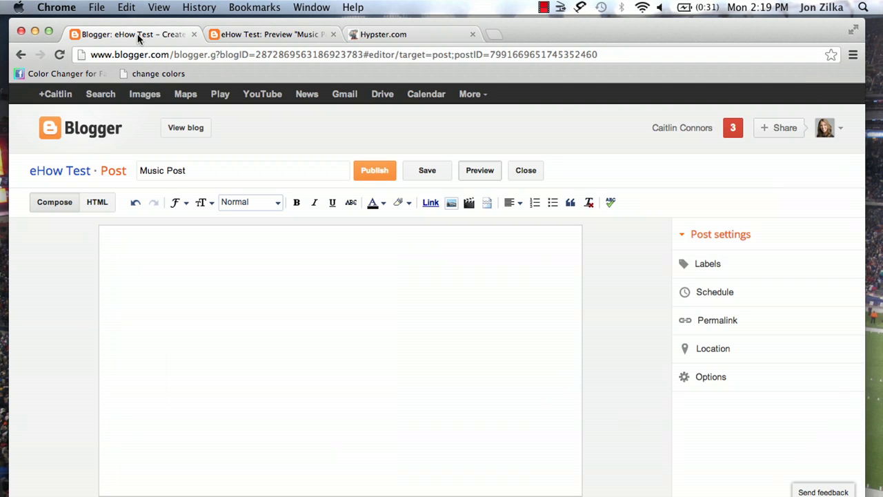
Step: In the post HTML, change the player height from 450px to 150px
left_click(97, 204)
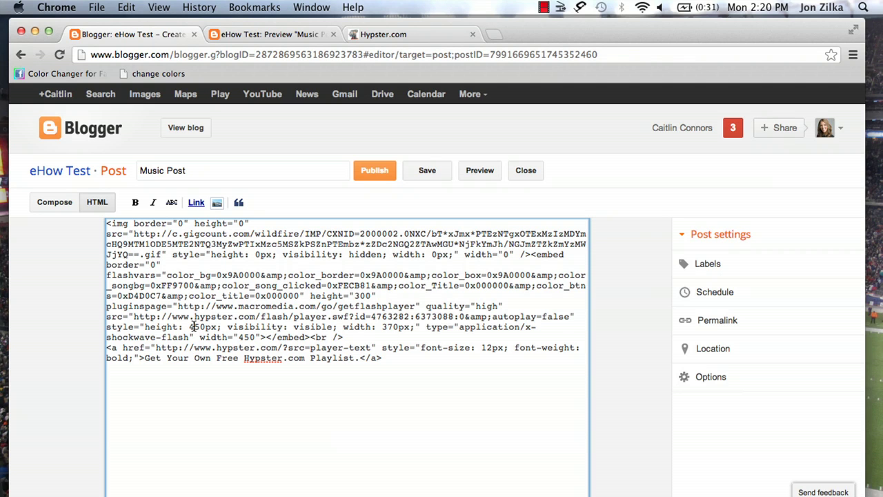
key("BackSpace")
type("1")
Step: Delete the Hypster promo link text and its leftover opening <a> tag
left_click_drag(143, 358, 359, 358)
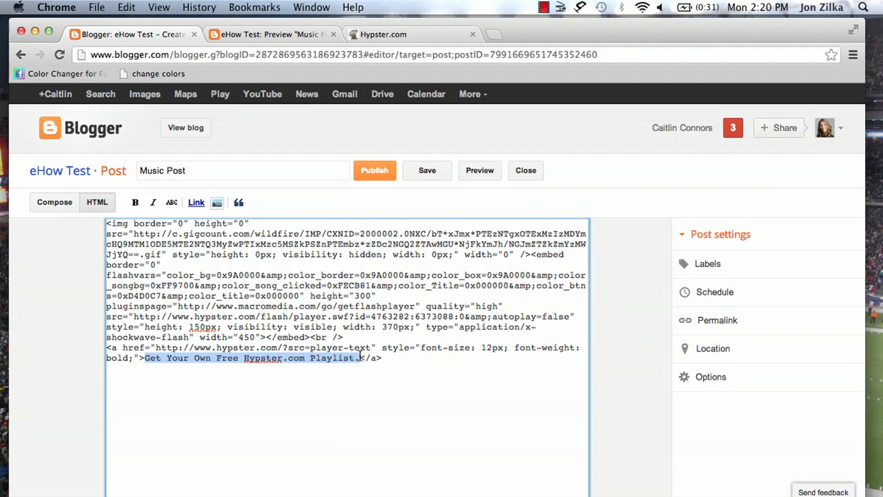
key("BackSpace")
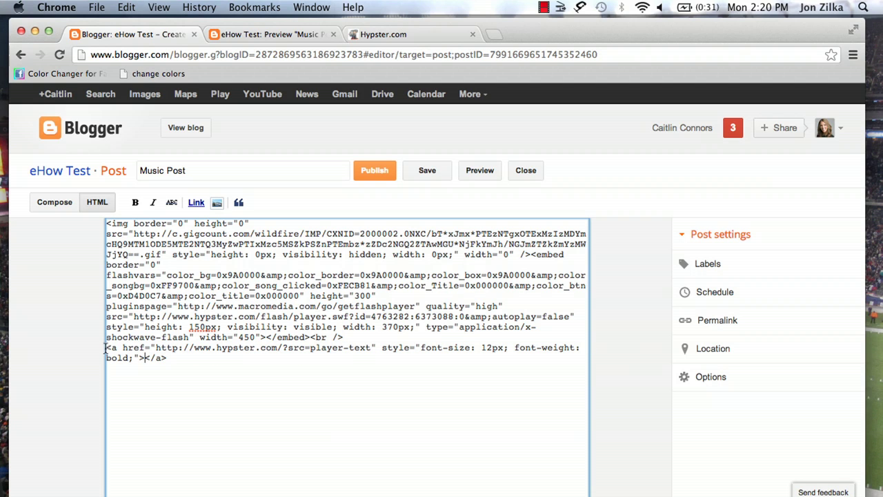
left_click_drag(105, 349, 87, 345)
key("BackSpace")
key("BackSpace")
key("BackSpace")
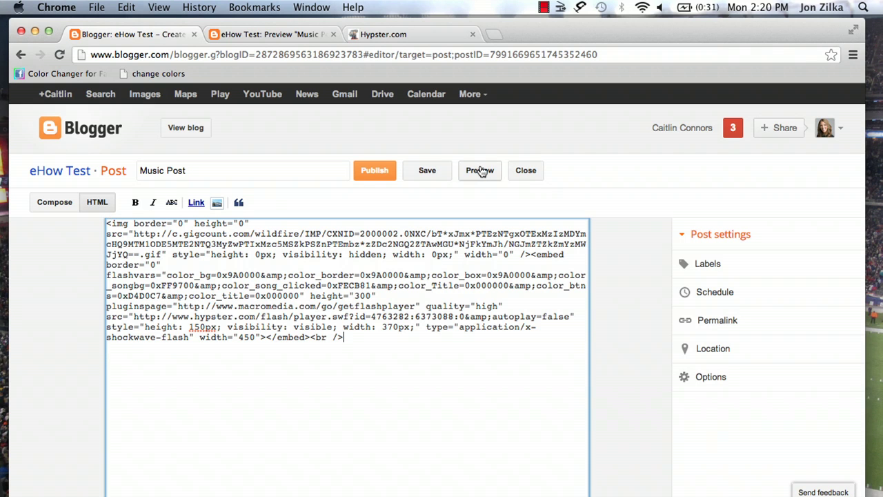
Step: Preview the edited Music Post with the 150px player and no promo link
left_click(480, 170)
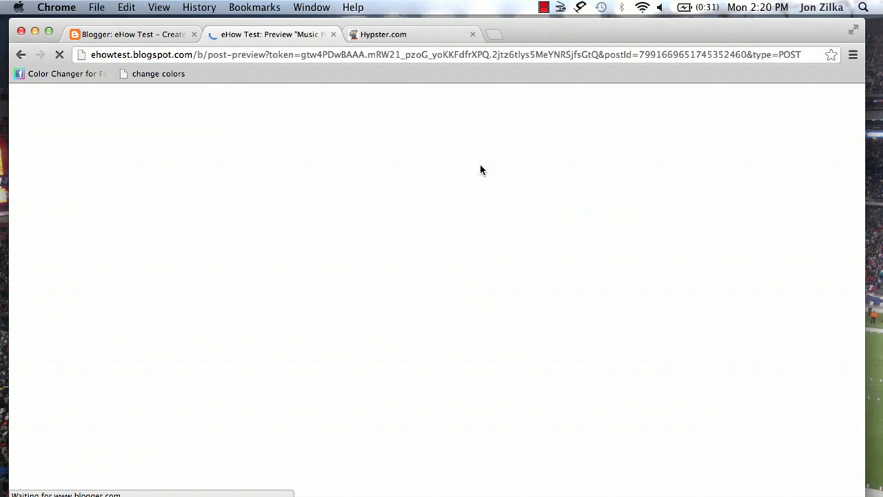